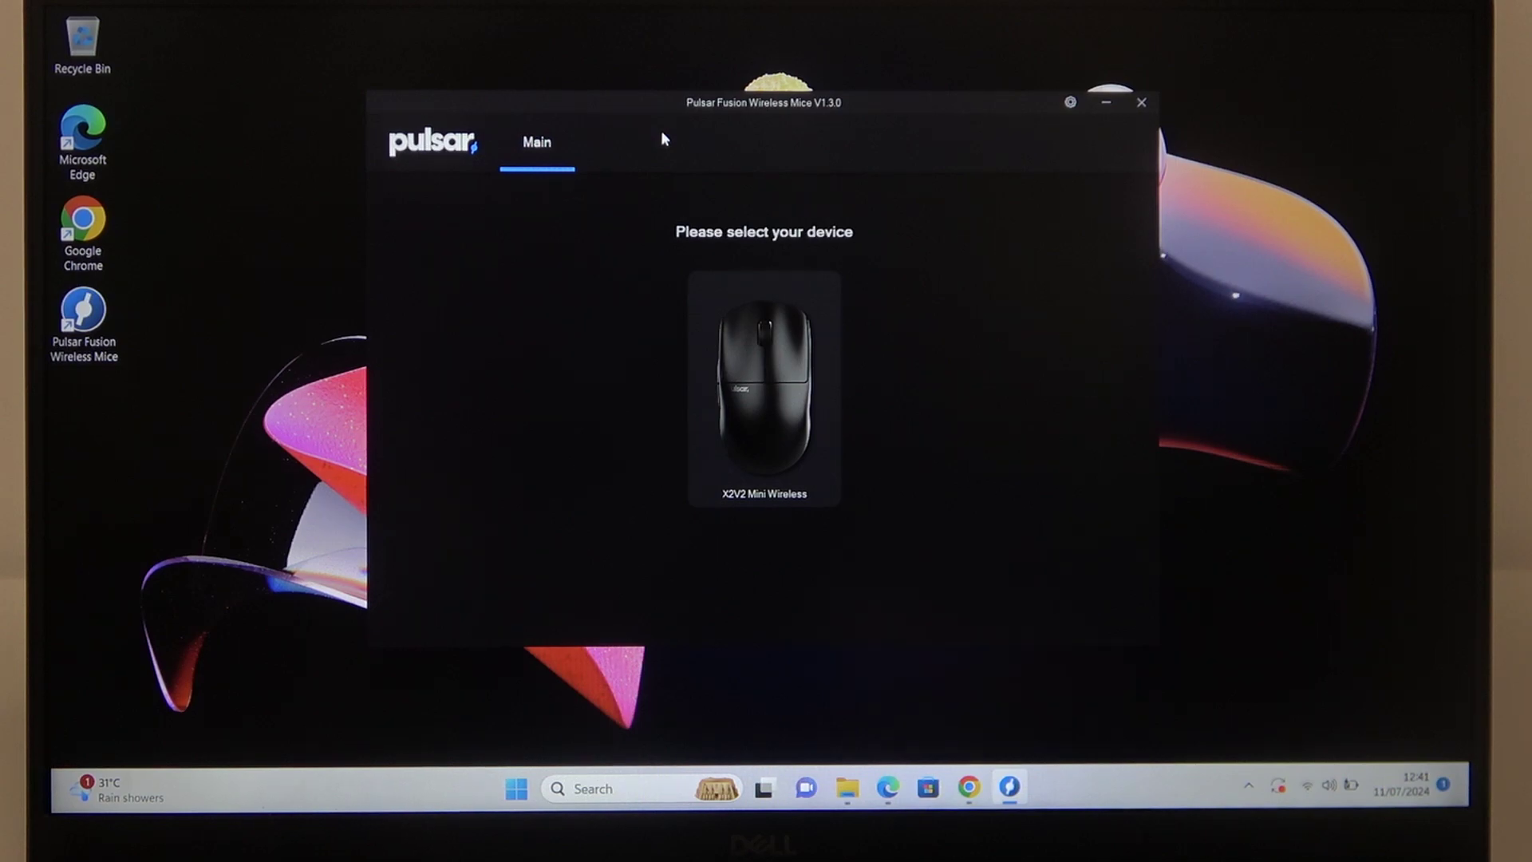
# Show the X2V2 Mini mouse's Performance settings and make DPI1 the active stage.
pyautogui.click(812, 376)
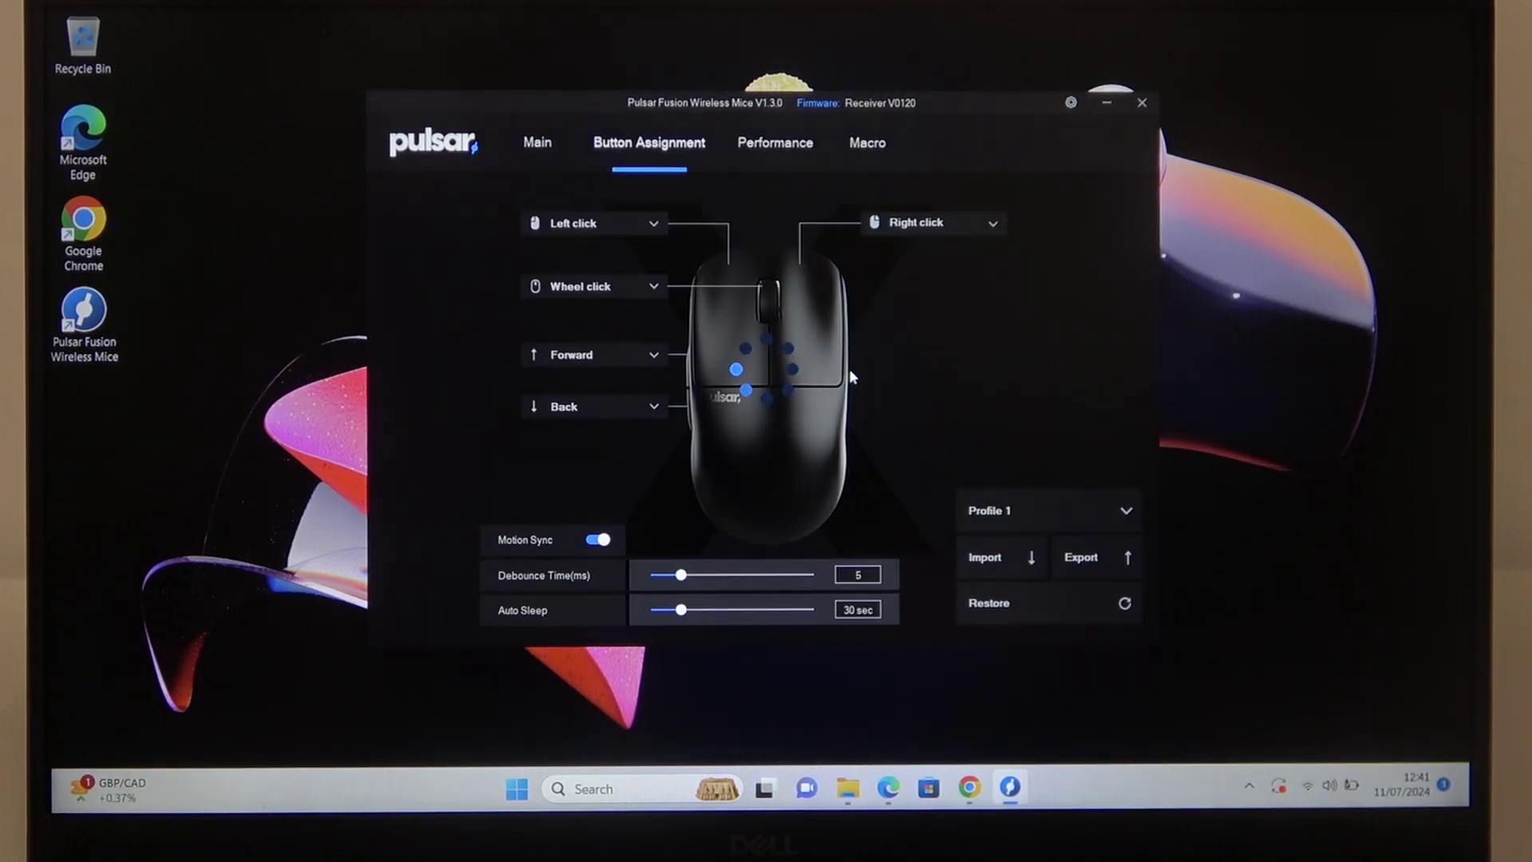
pyautogui.click(784, 152)
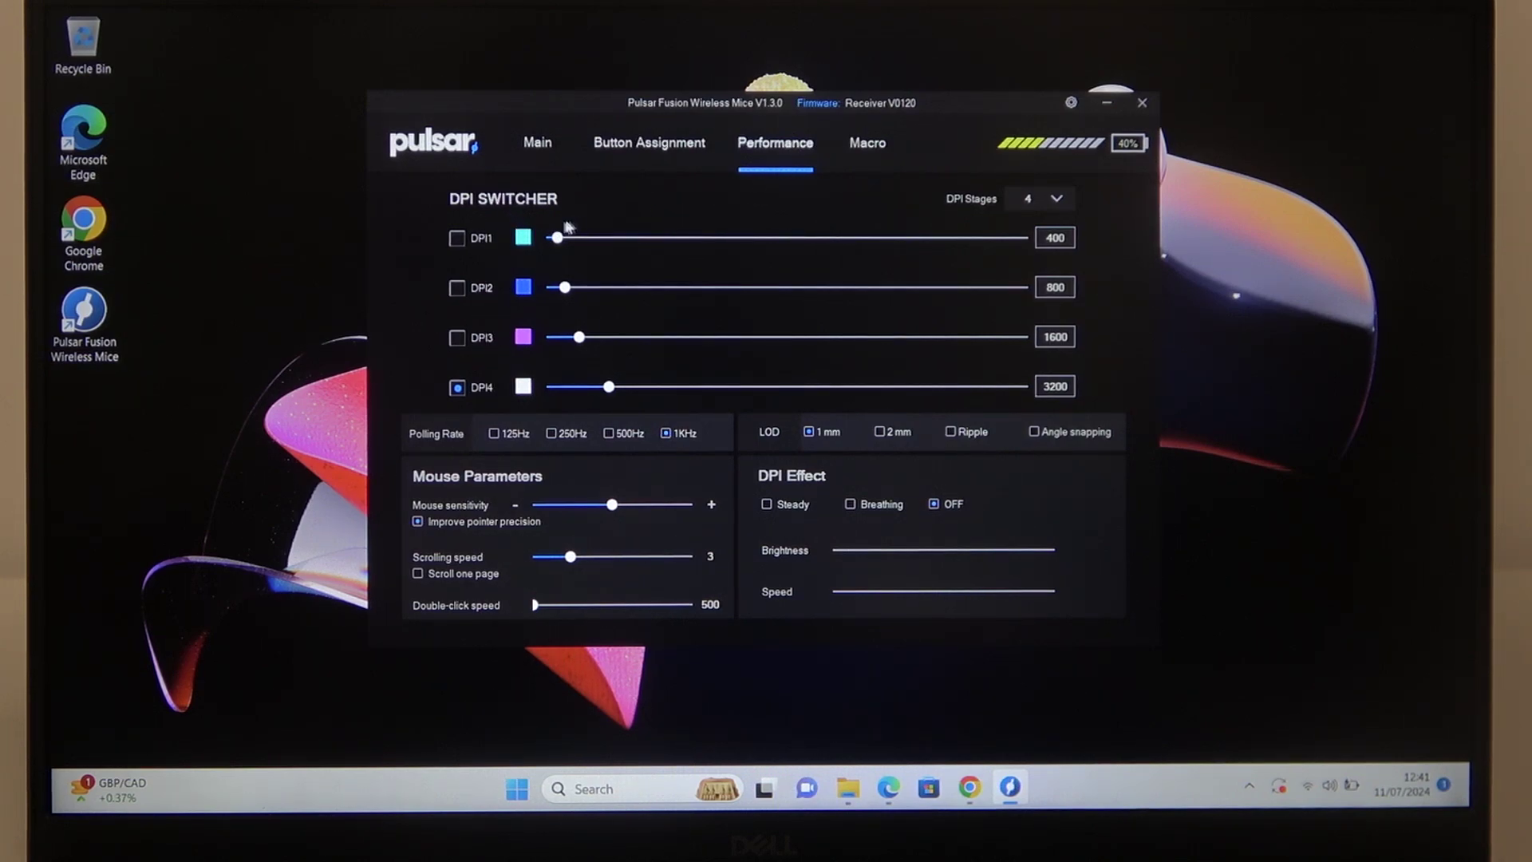
pyautogui.click(457, 240)
# Make DPI2 active, then set the DPI Stages count to 1 and finally to 3.
pyautogui.click(456, 289)
pyautogui.click(1047, 201)
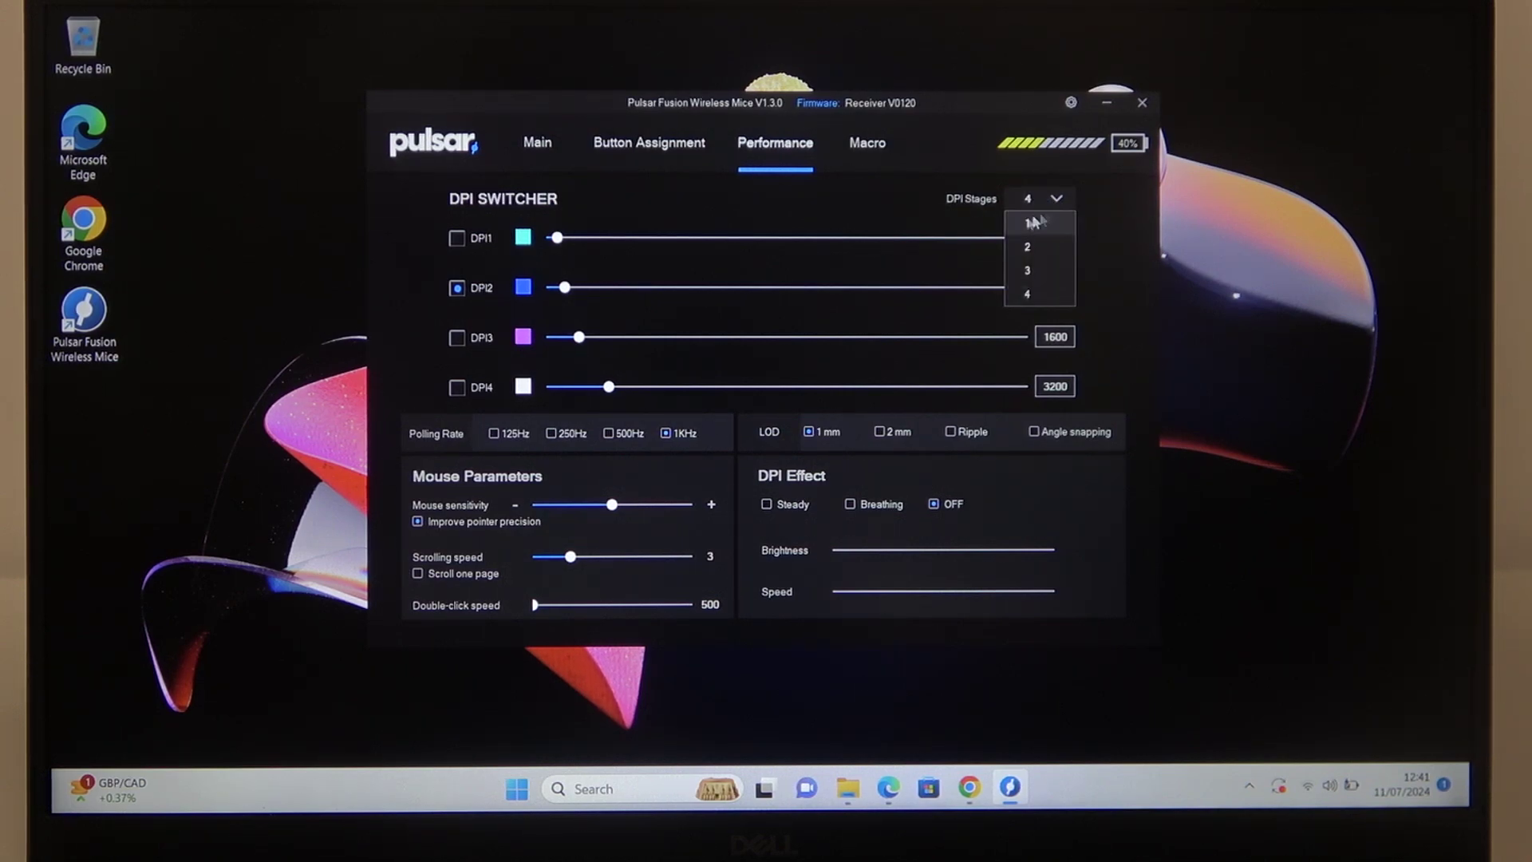
pyautogui.click(1032, 224)
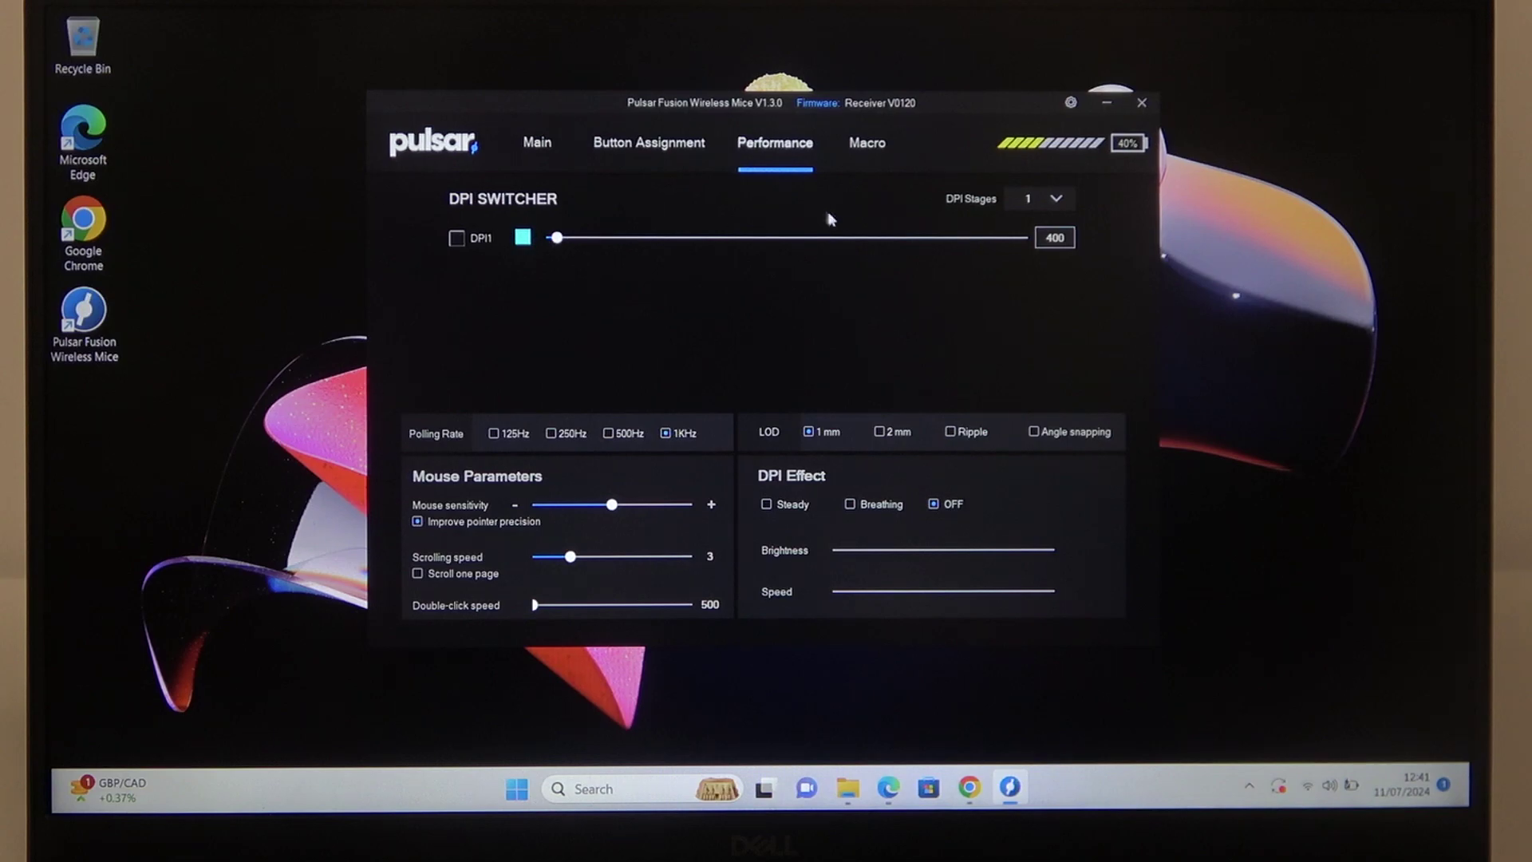
pyautogui.click(1035, 197)
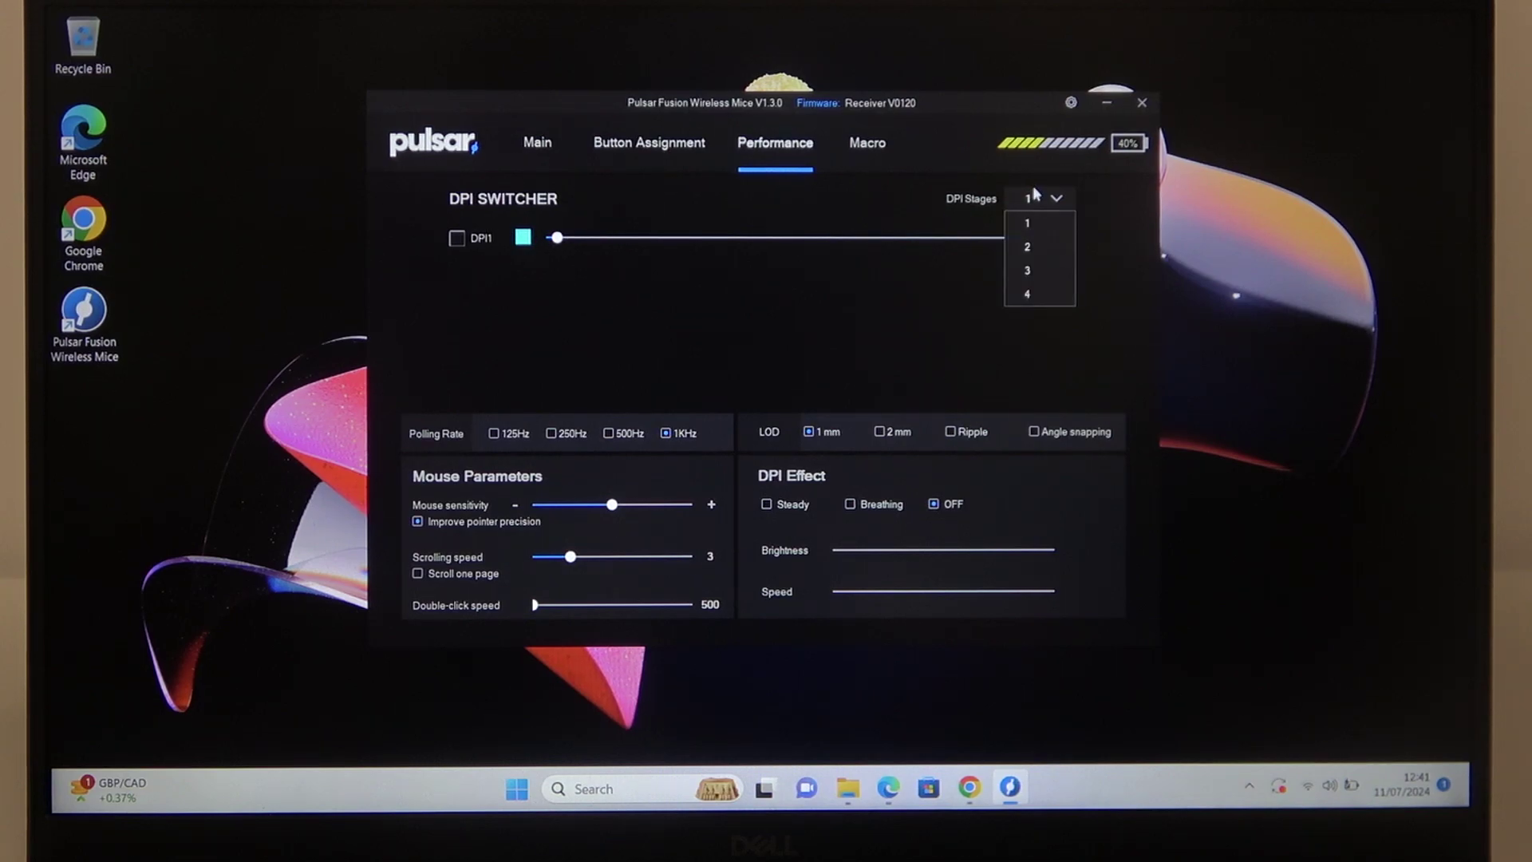
pyautogui.click(1037, 271)
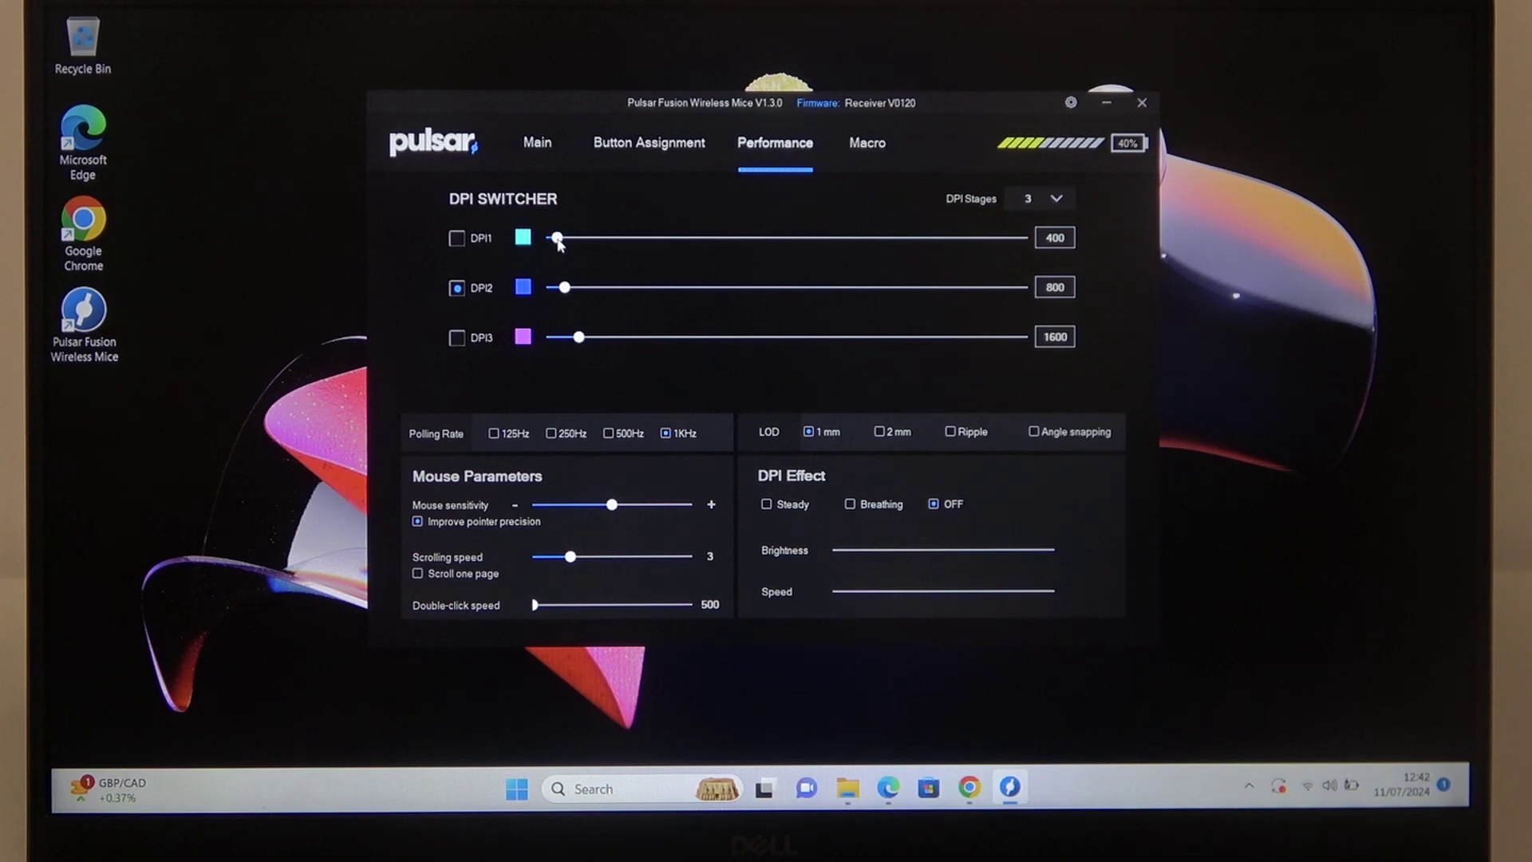
# Slide DPI1 from 400 up to 6200 and DPI2 from 800 up to 4100.
pyautogui.moveTo(557, 239); pyautogui.dragTo(662, 238)
pyautogui.moveTo(564, 288); pyautogui.dragTo(623, 288)
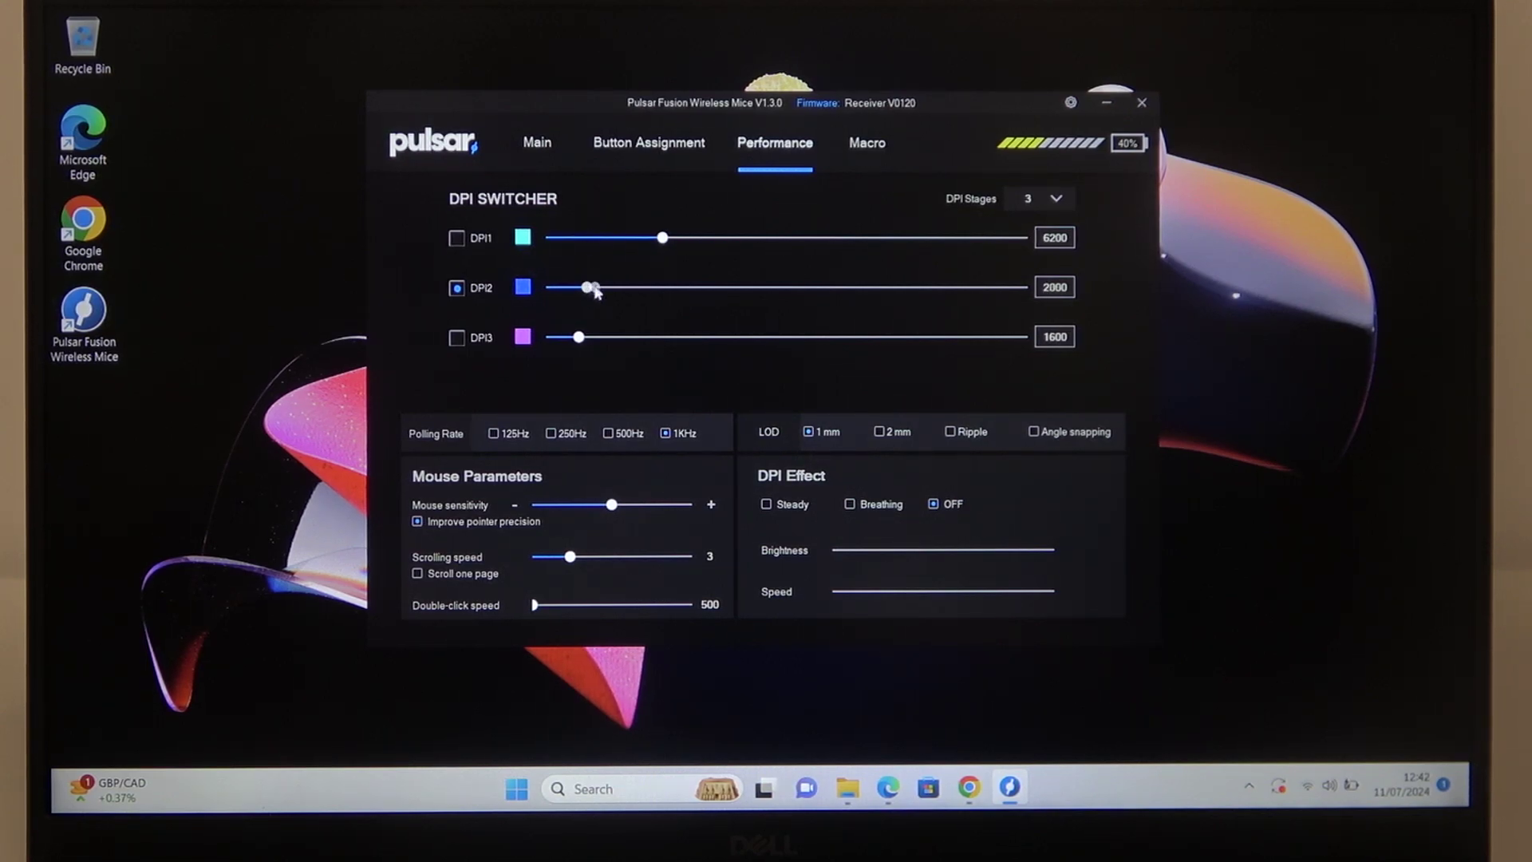